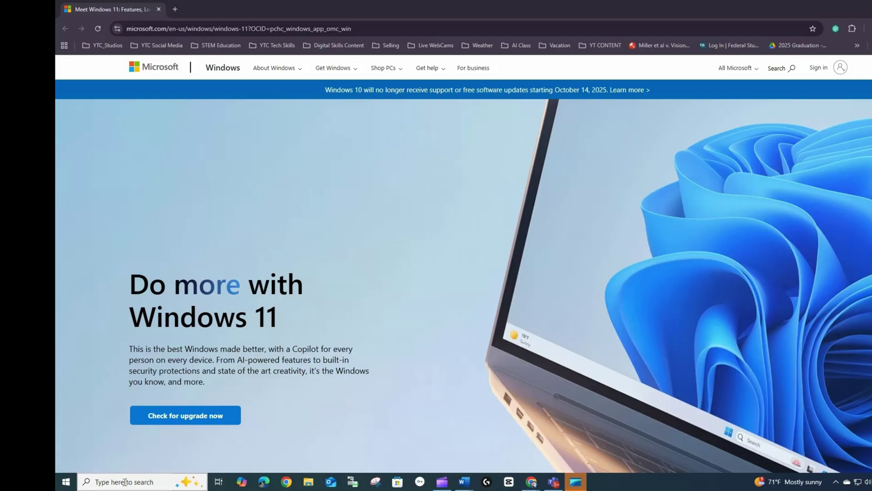
Step: Search 'update' to open Windows Update and note the Windows 10 Version 22H2 text
{"action": "left_click", "coordinate": [126, 481]}
{"action": "type", "text": "update"}
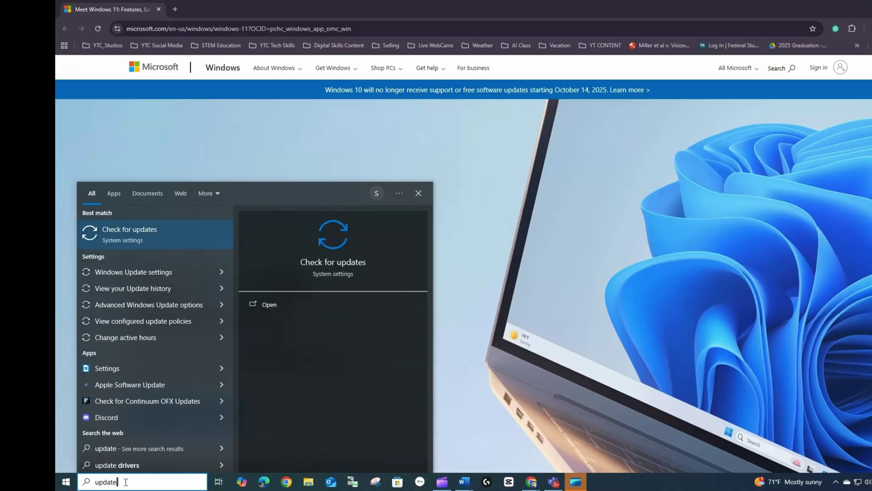
{"action": "key", "text": "Return"}
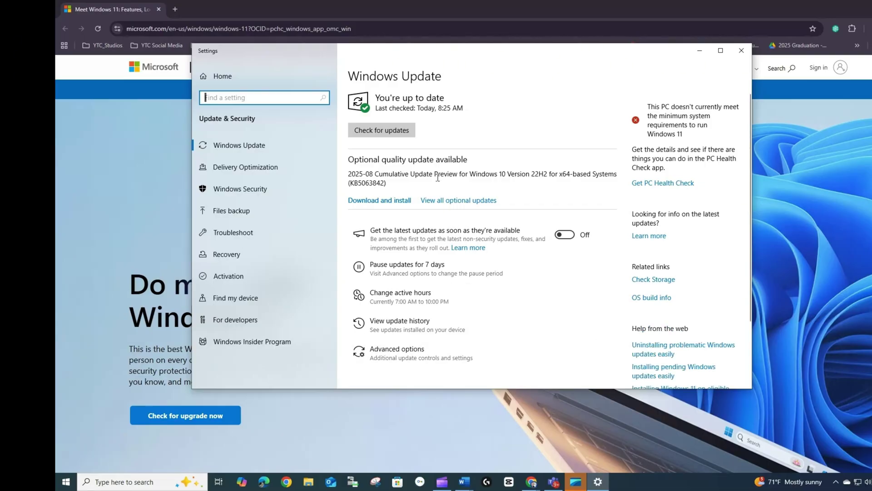
{"action": "left_click_drag", "start_coordinate": [468, 174], "coordinate": [550, 174]}
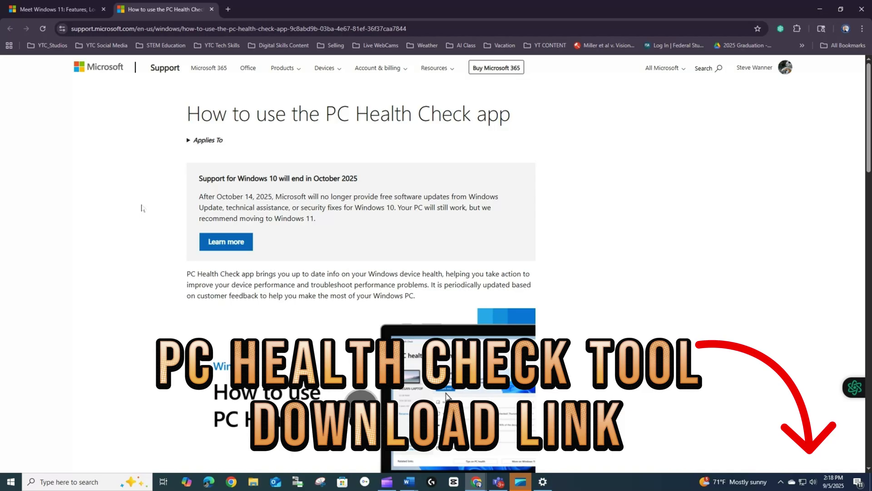
Step: Scroll through the 'How to use the PC Health Check app' support page
{"action": "scroll", "coordinate": [141, 208], "scroll_direction": "down", "scroll_amount": 7}
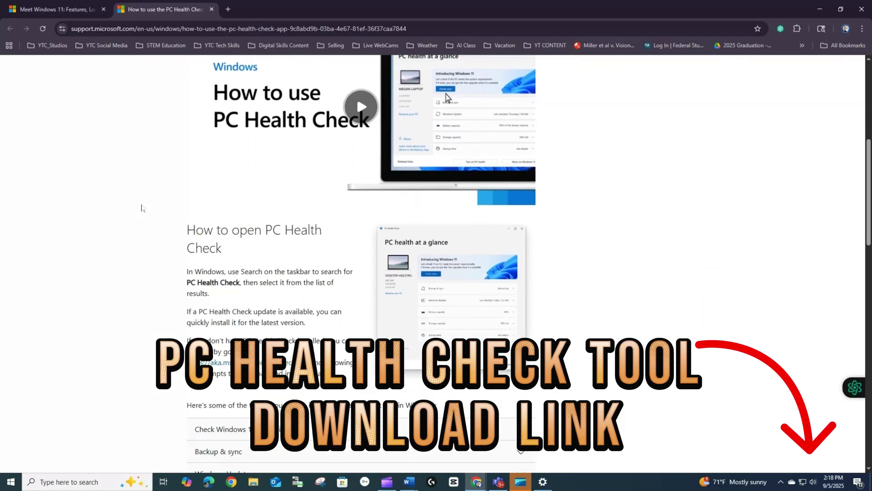
{"action": "scroll", "coordinate": [144, 208], "scroll_direction": "up", "scroll_amount": 7}
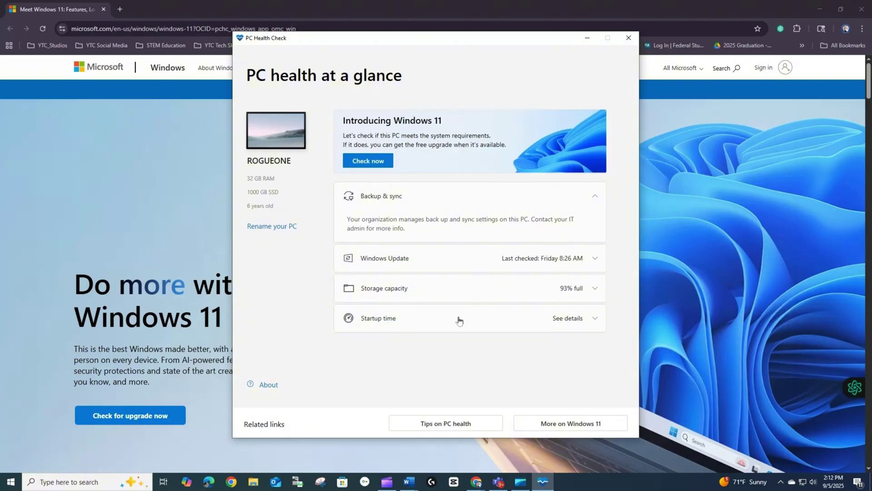
Step: Run the Windows 11 check and review all results, showing TPM 2.0 and Secure Boot failing
{"action": "left_click", "coordinate": [358, 162]}
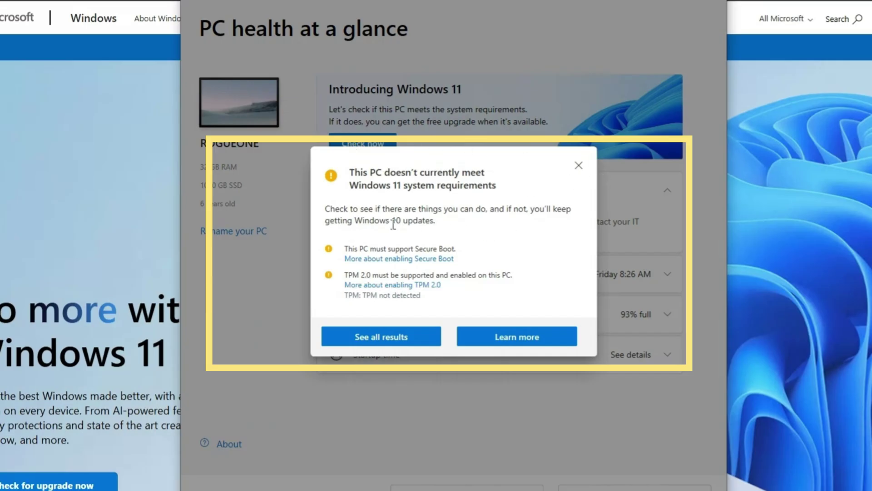
{"action": "left_click_drag", "start_coordinate": [351, 171], "coordinate": [522, 253]}
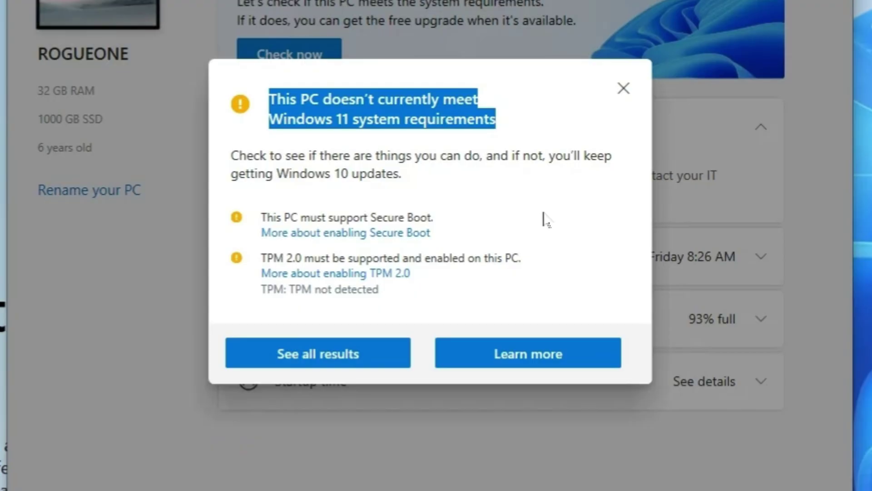
{"action": "left_click", "coordinate": [496, 204]}
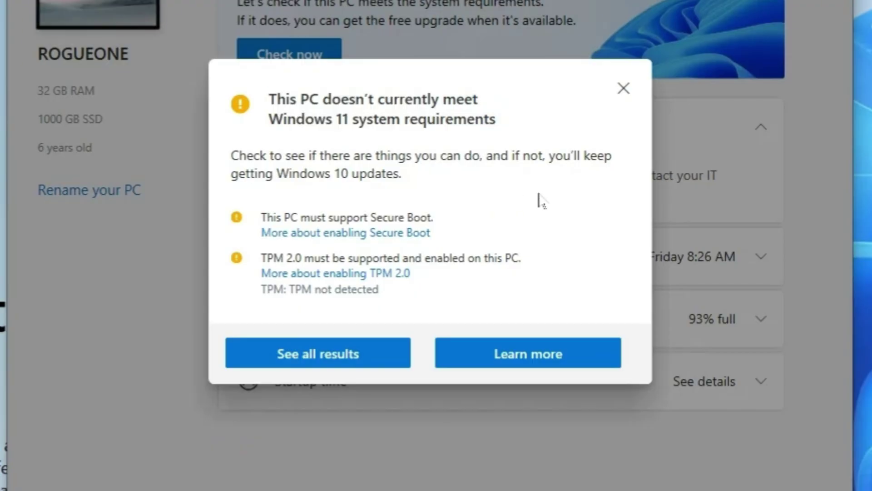
{"action": "left_click", "coordinate": [318, 361]}
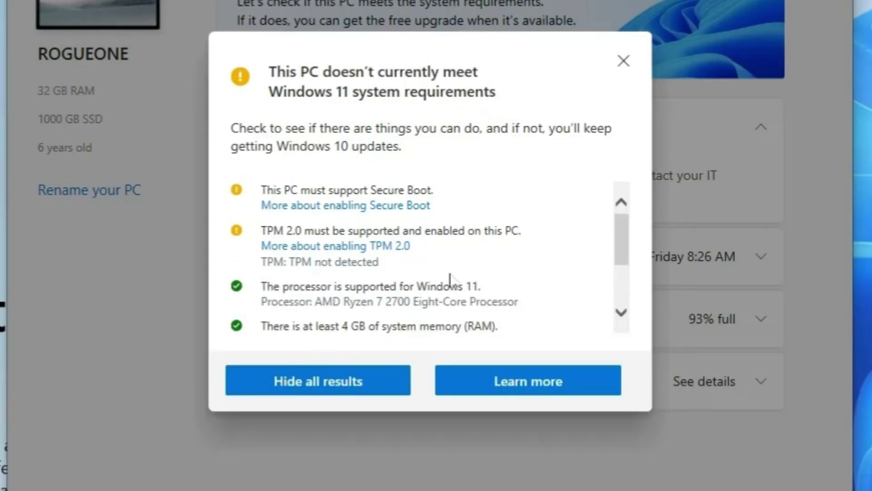
{"action": "scroll", "coordinate": [357, 280], "scroll_direction": "down", "scroll_amount": 1}
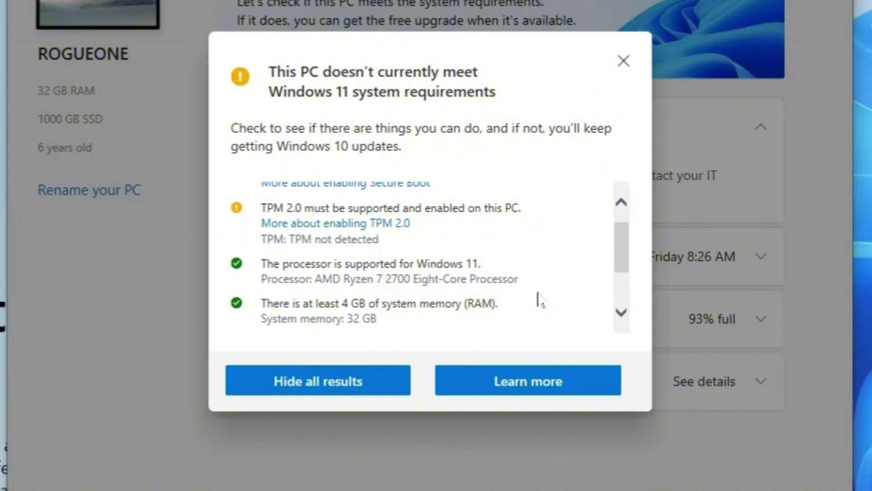
{"action": "scroll", "coordinate": [537, 300], "scroll_direction": "down", "scroll_amount": 1}
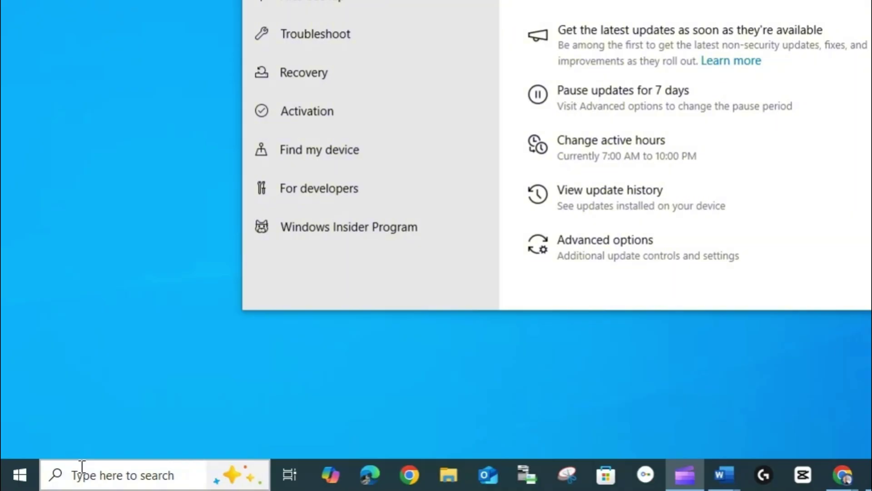
Step: Launch tpm.msc from the Run dialog to view the PC's TPM status
{"action": "key", "text": "super+r"}
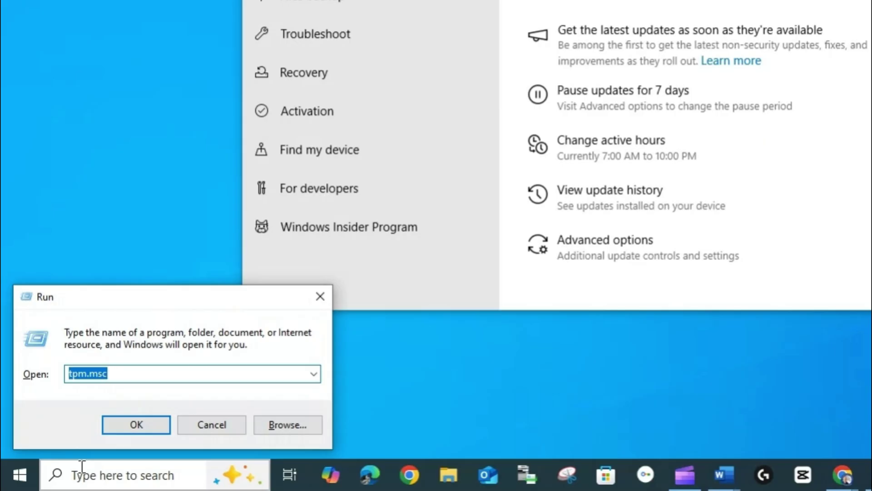
{"action": "left_click", "coordinate": [147, 429]}
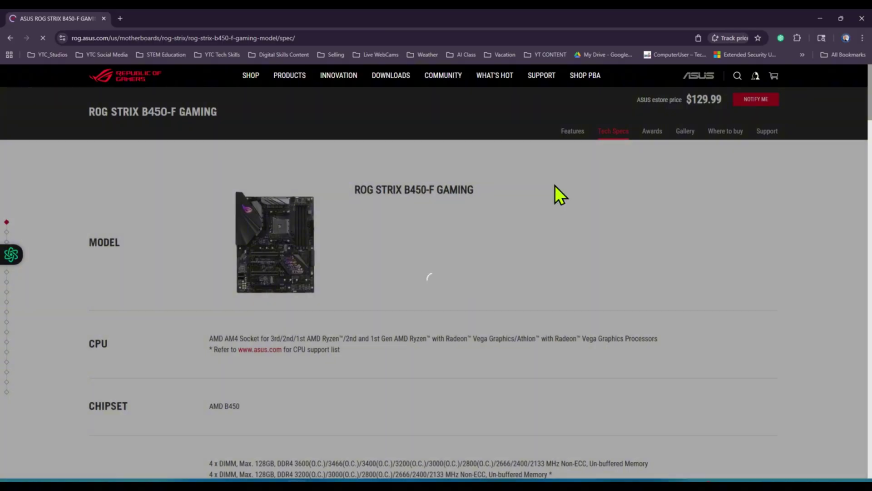
Step: Scroll the ROG STRIX B450-F GAMING spec page, then open the Amazon TPM 2.0 module listing
{"action": "scroll", "coordinate": [245, 314], "scroll_direction": "down", "scroll_amount": 6}
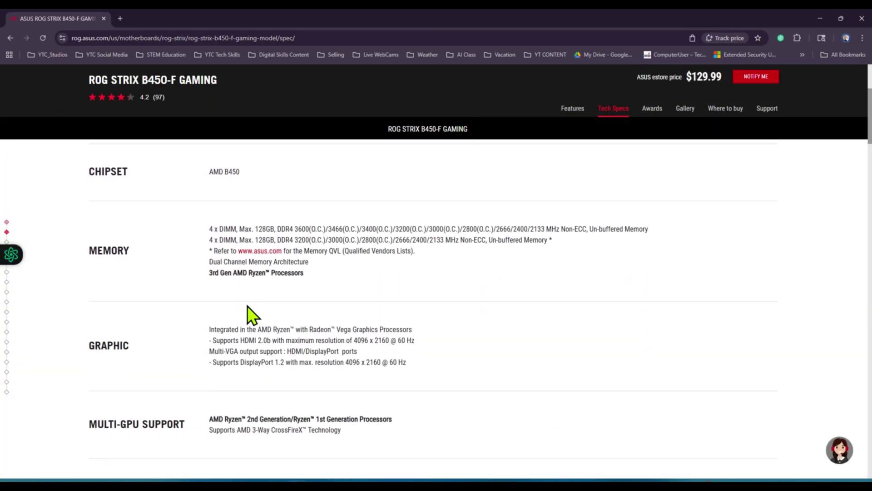
{"action": "scroll", "coordinate": [248, 306], "scroll_direction": "down", "scroll_amount": 2}
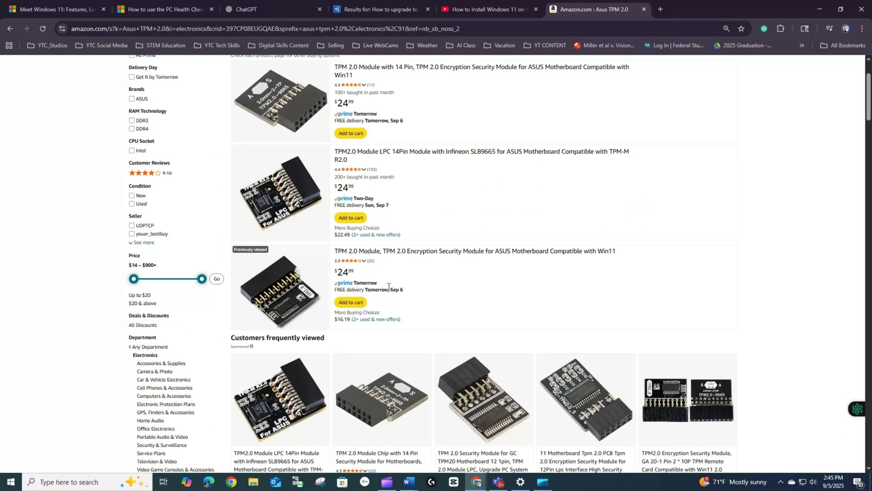
{"action": "scroll", "coordinate": [455, 288], "scroll_direction": "down", "scroll_amount": 2}
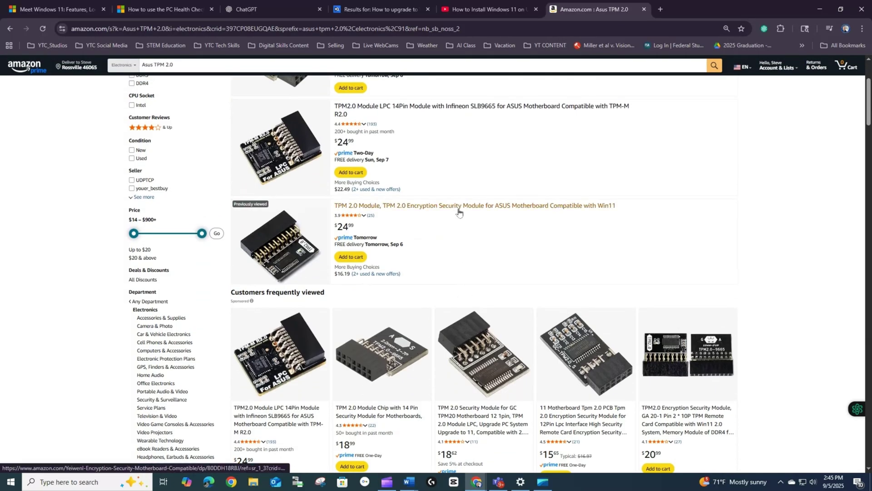
{"action": "left_click", "coordinate": [463, 211]}
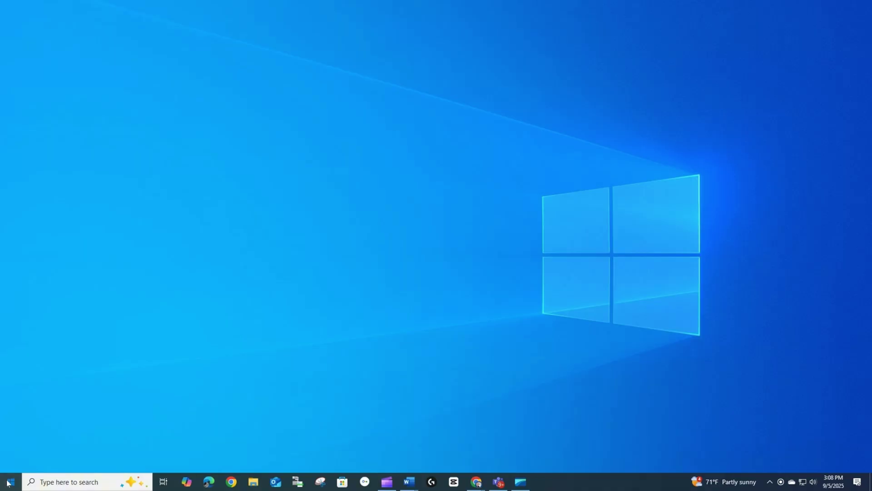
Step: Show the Start menu power options with Shut down and Restart
{"action": "left_click", "coordinate": [10, 481]}
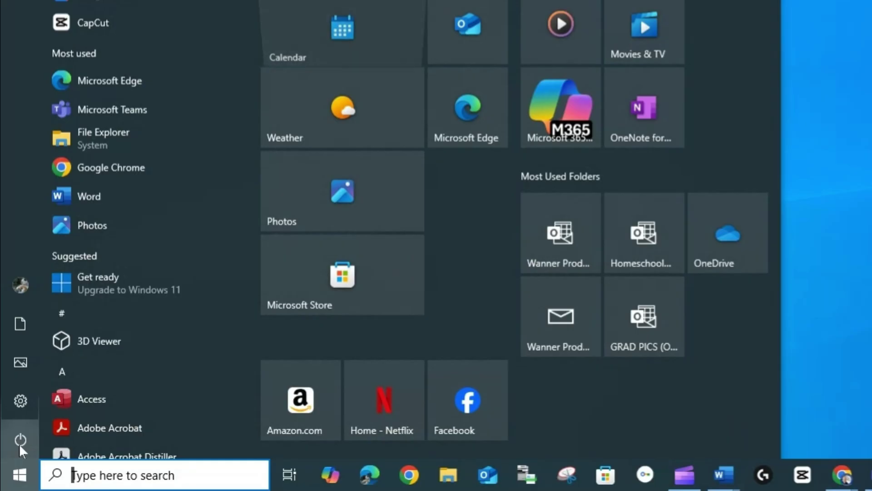
{"action": "left_click", "coordinate": [12, 460]}
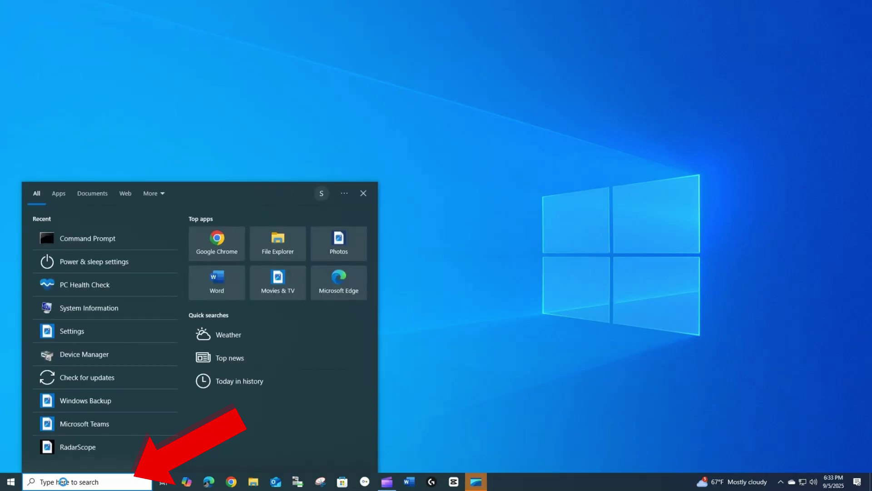
Step: Open Settings via search and go to Update & Security > Recovery
{"action": "type", "text": "settings"}
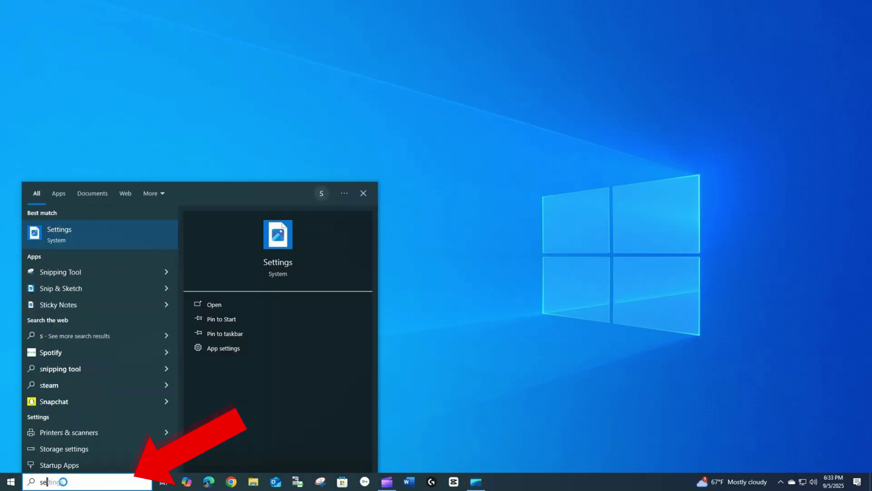
{"action": "key", "text": "Return"}
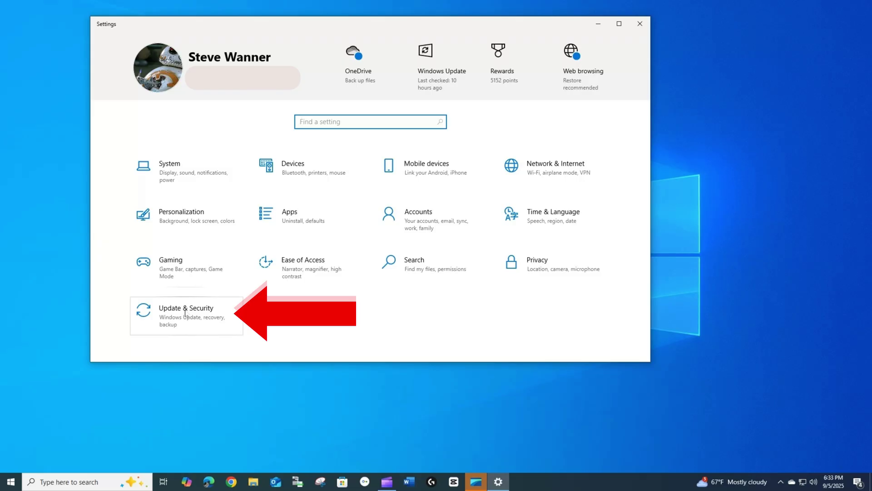
{"action": "left_click", "coordinate": [184, 313]}
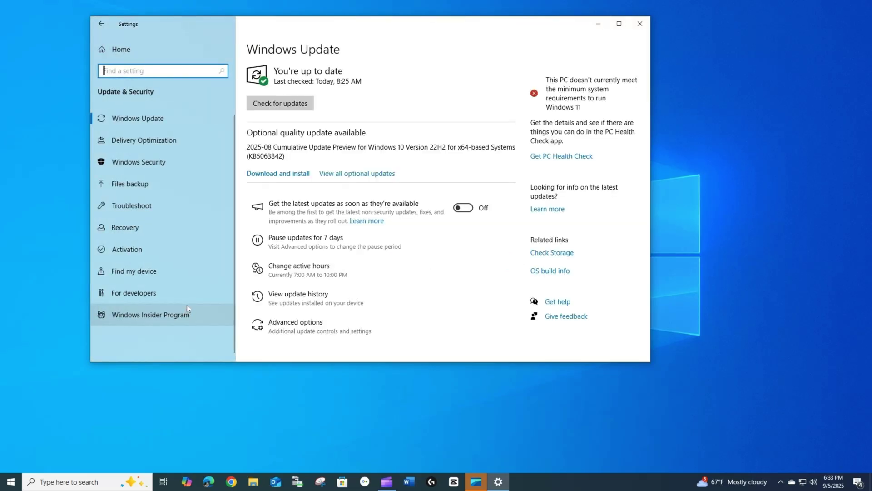
{"action": "left_click", "coordinate": [134, 230]}
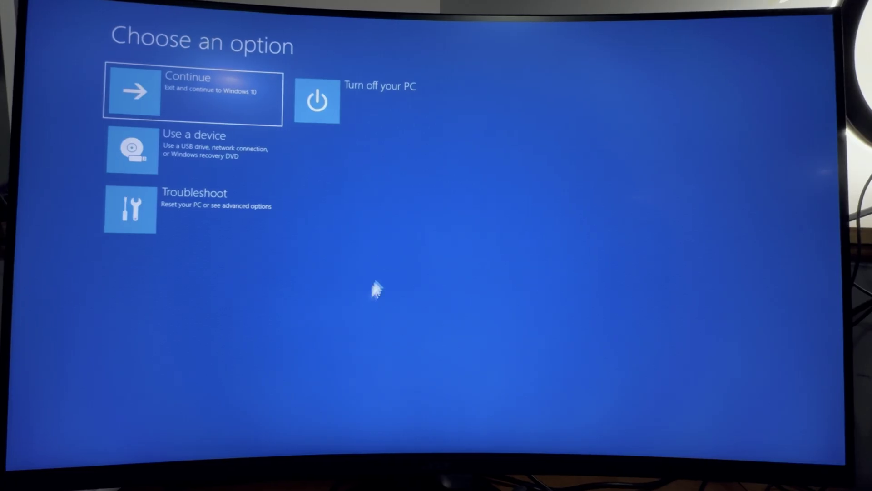
Step: Choose Troubleshoot > Advanced options > UEFI Firmware Settings to reboot into the firmware
{"action": "left_click", "coordinate": [202, 205]}
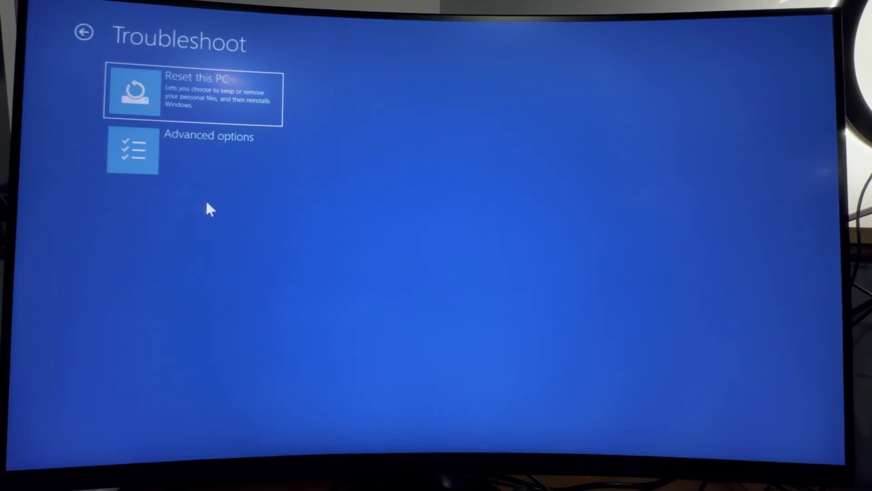
{"action": "left_click", "coordinate": [218, 145]}
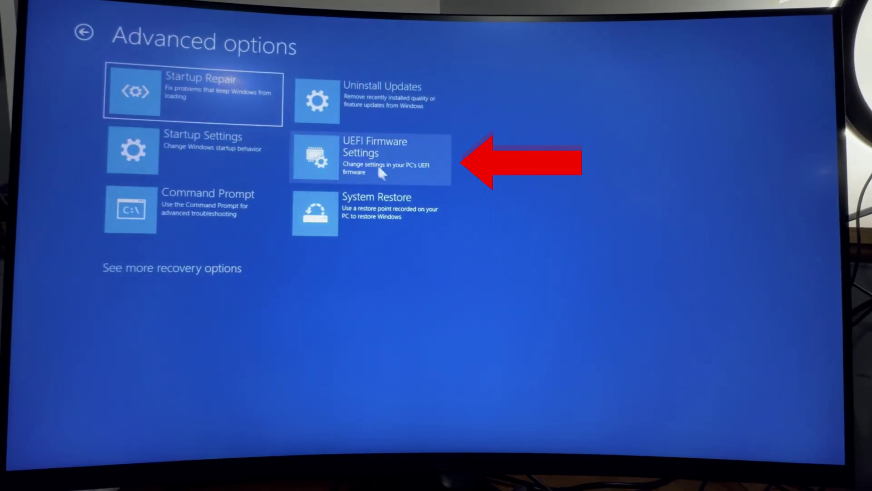
{"action": "left_click", "coordinate": [391, 159]}
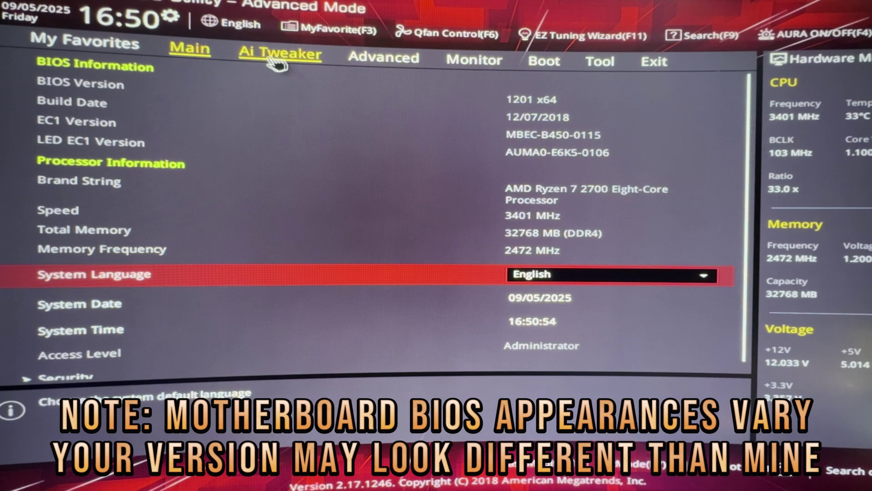
Step: Check Trusted Computing and keep Secure Boot OS Type as Windows UEFI mode
{"action": "left_click", "coordinate": [391, 60]}
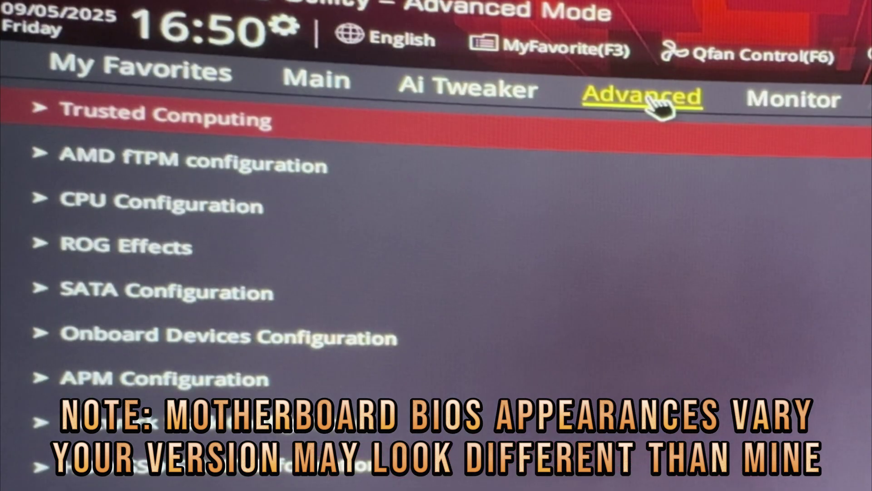
{"action": "left_click", "coordinate": [202, 120]}
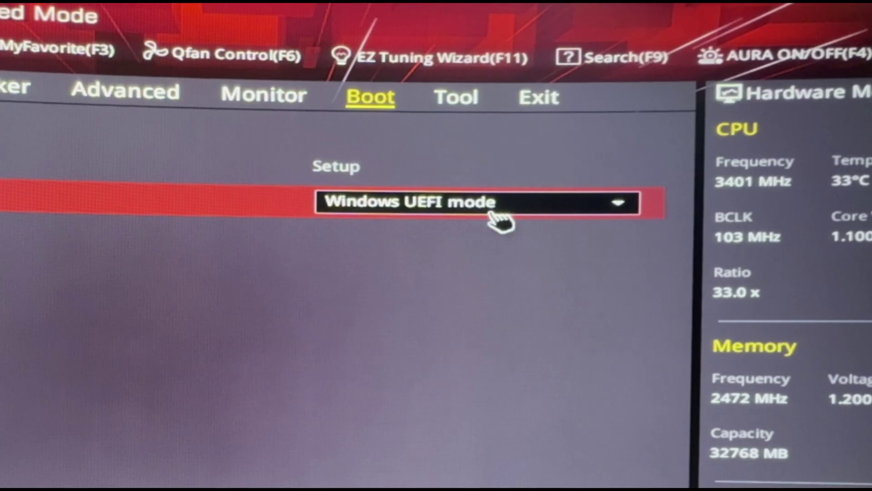
{"action": "left_click", "coordinate": [625, 134]}
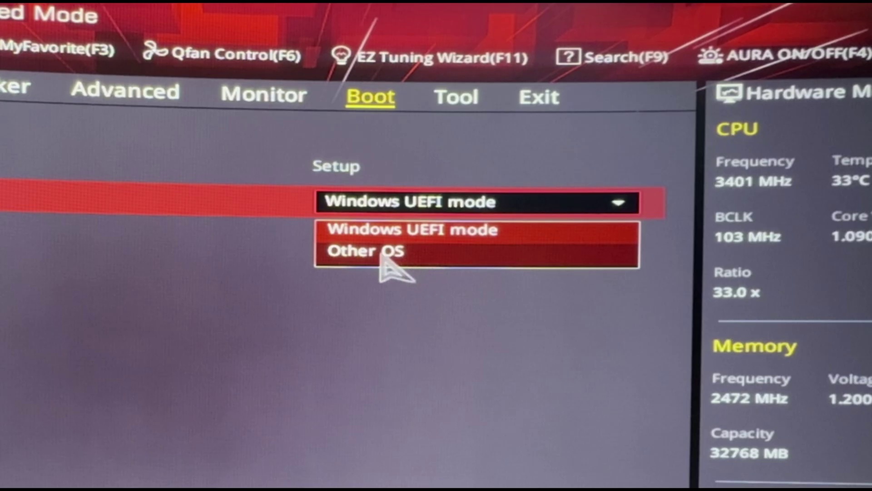
{"action": "left_click", "coordinate": [475, 204]}
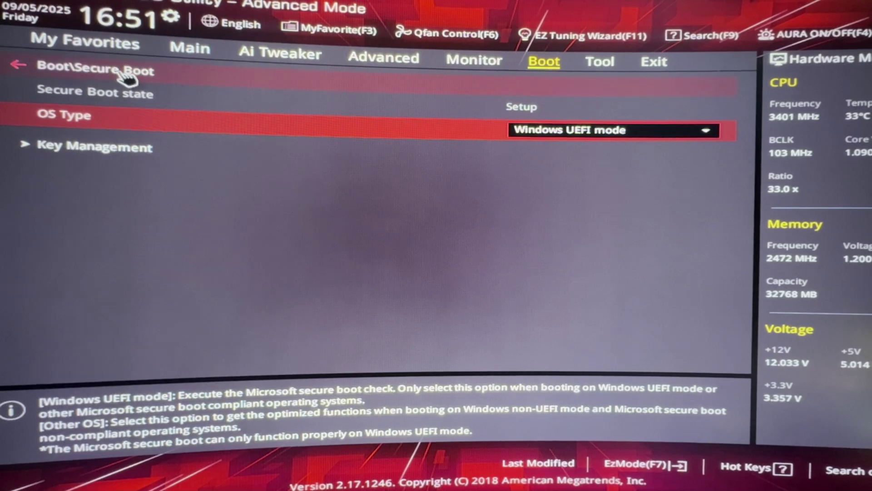
Step: Set Boot > CSM > Launch CSM to Disabled, confirm the notice, and show the Exit page
{"action": "left_click", "coordinate": [122, 74]}
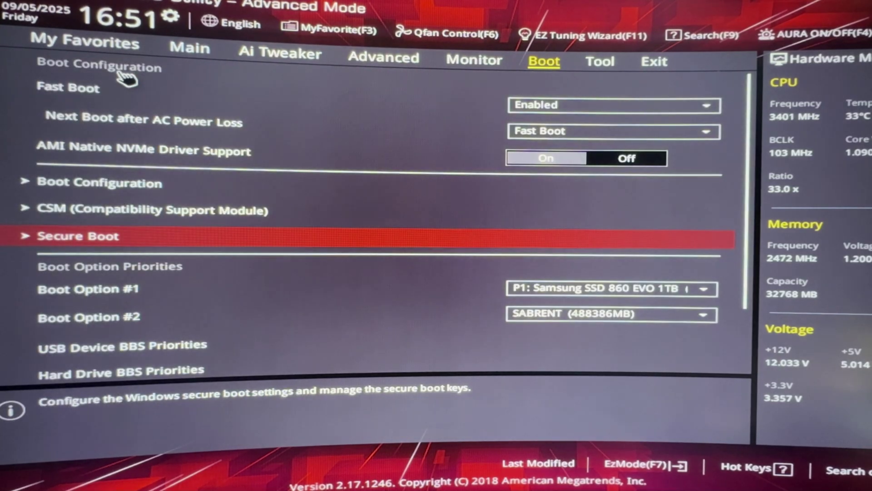
{"action": "left_click", "coordinate": [200, 219]}
{"action": "key", "text": "Return"}
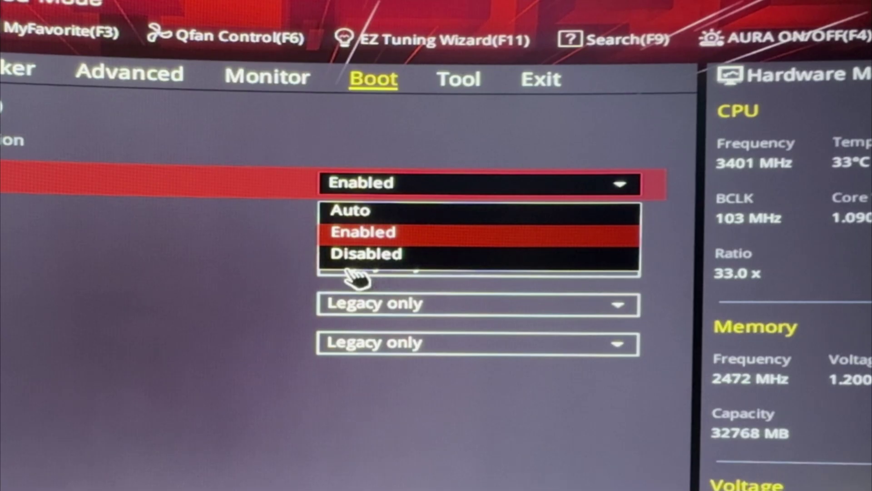
{"action": "left_click", "coordinate": [352, 255]}
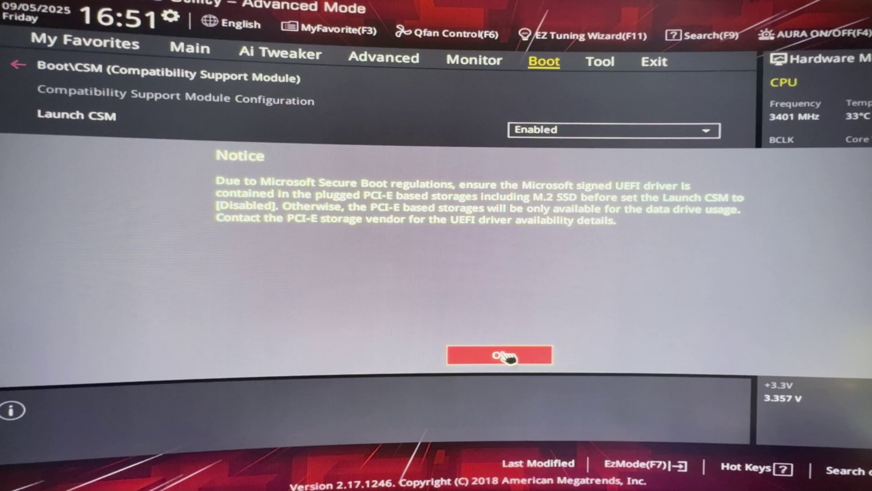
{"action": "left_click", "coordinate": [505, 356]}
{"action": "left_click", "coordinate": [654, 64]}
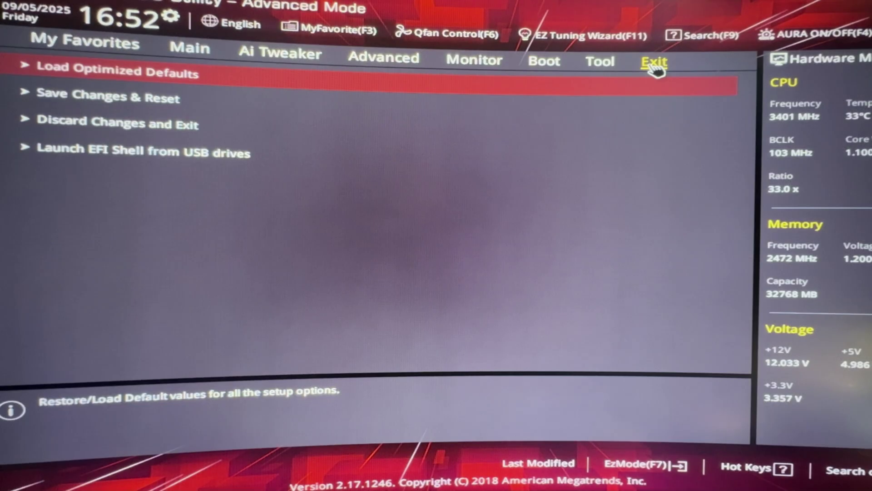
Step: Save Changes & Reset, boot back into Windows 10, and bring up Windows search
{"action": "left_click", "coordinate": [146, 96]}
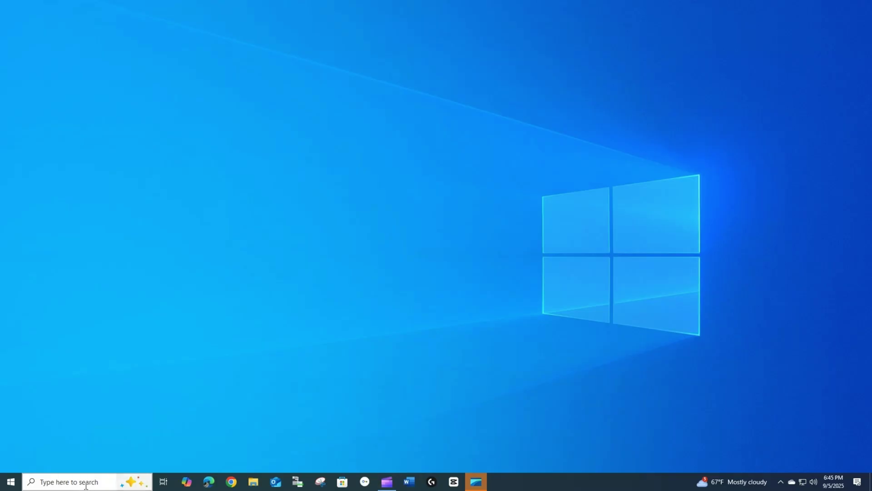
{"action": "left_click", "coordinate": [86, 482]}
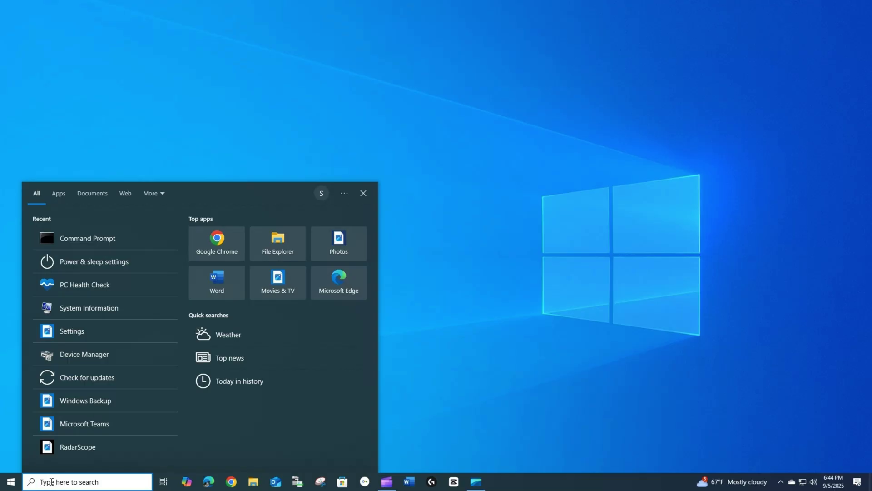
Step: Run PC Health Check and review the full results, with Secure Boot and TPM 2.0 passing
{"action": "type", "text": "pc"}
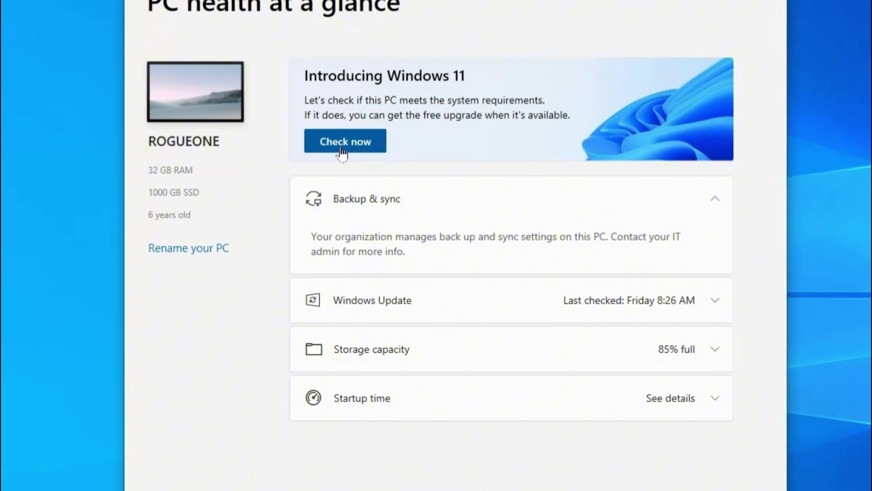
{"action": "left_click", "coordinate": [341, 150]}
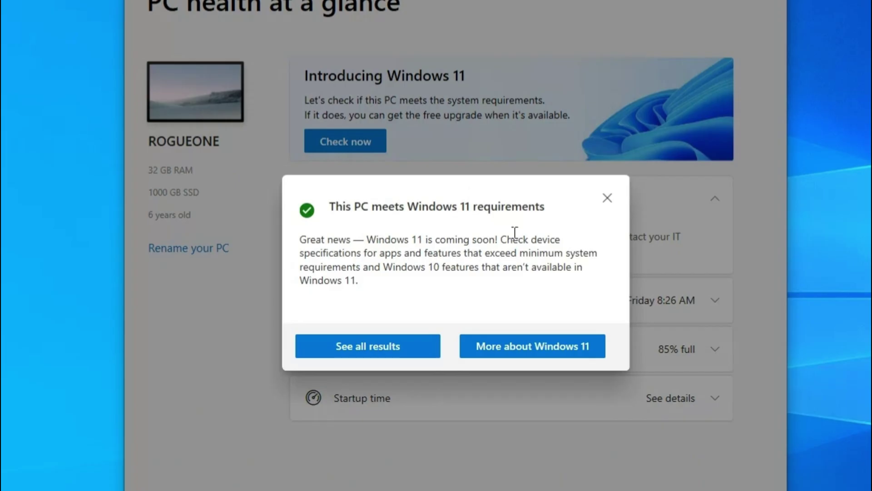
{"action": "left_click", "coordinate": [397, 353]}
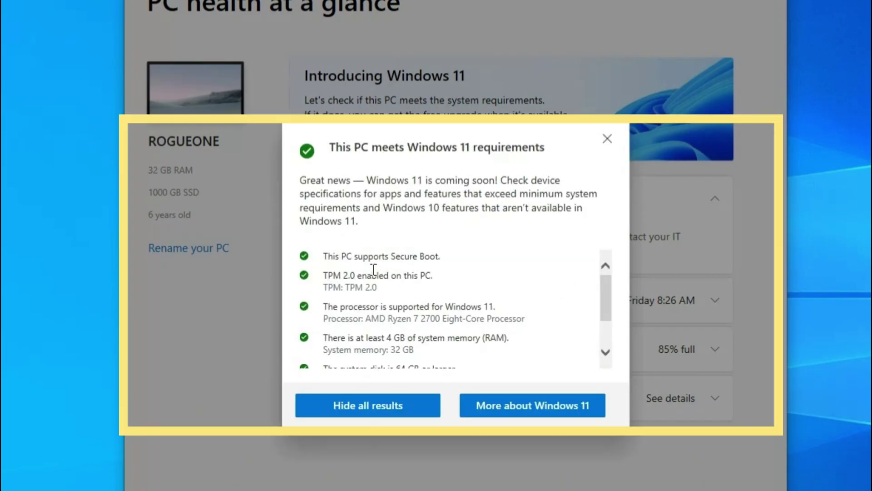
{"action": "scroll", "coordinate": [470, 282], "scroll_direction": "down", "scroll_amount": 3}
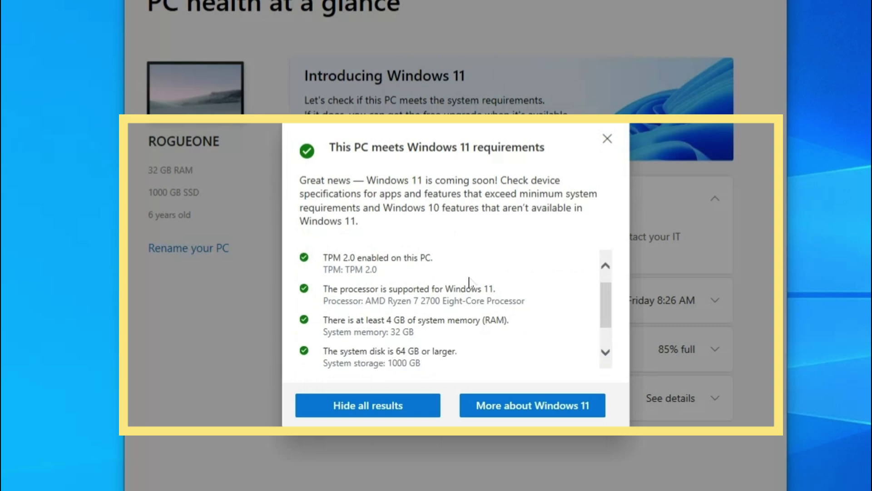
{"action": "scroll", "coordinate": [470, 300], "scroll_direction": "up", "scroll_amount": 3}
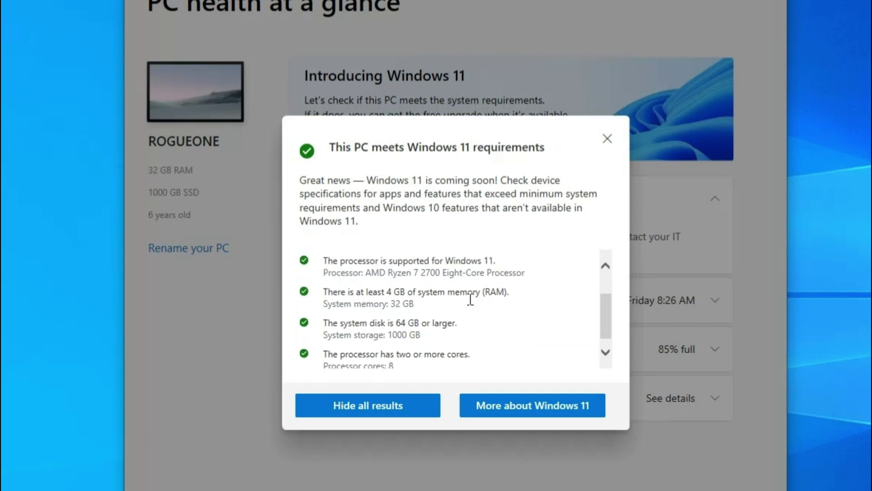
{"action": "left_click", "coordinate": [607, 139]}
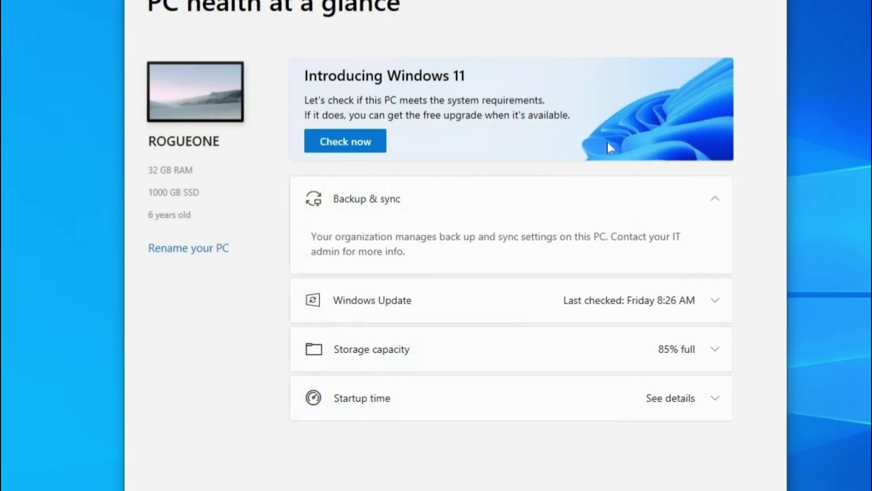
{"action": "left_click", "coordinate": [94, 485]}
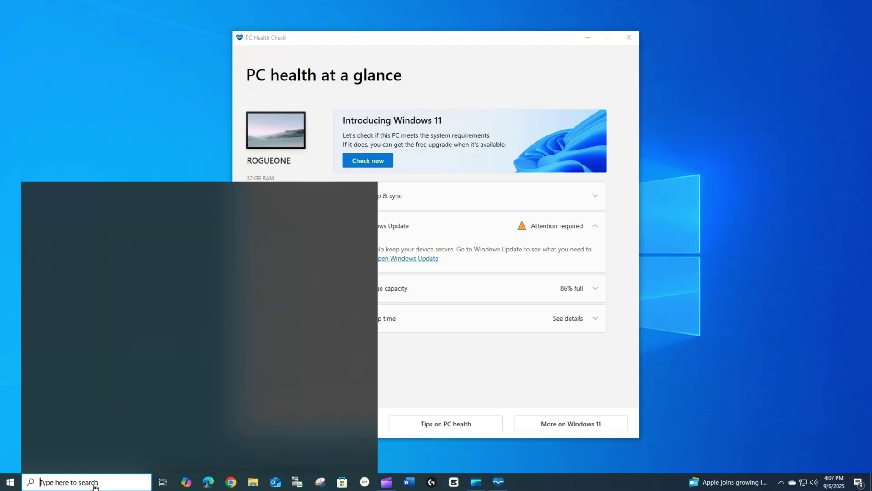
Step: Search 'up' and open Windows Update, where the Windows 11, version 24H2 upgrade is offered
{"action": "type", "text": "up"}
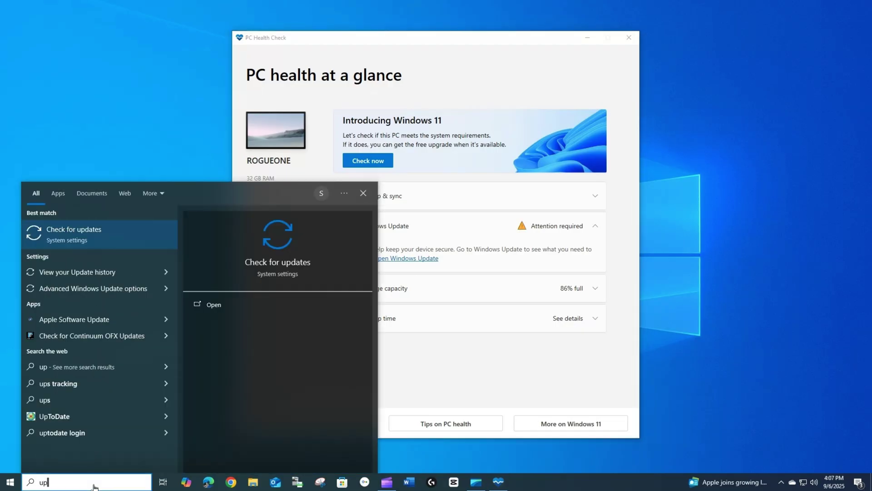
{"action": "left_click", "coordinate": [102, 230]}
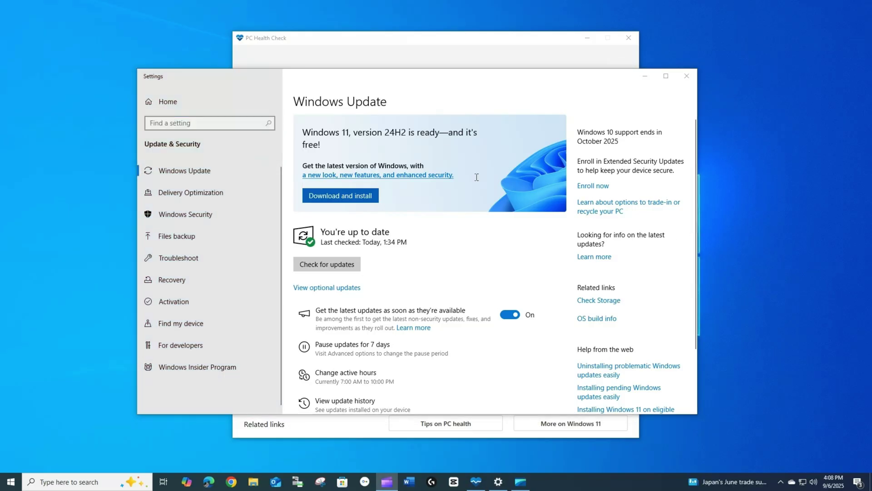
Step: Accept the license and install Windows 11, version 24H2, then search 'system' on the new desktop
{"action": "left_click", "coordinate": [353, 199]}
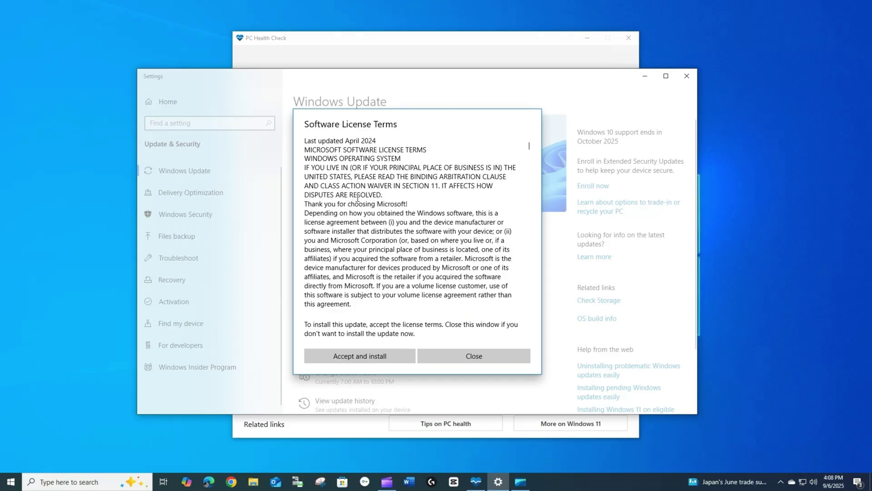
{"action": "scroll", "coordinate": [391, 246], "scroll_direction": "down", "scroll_amount": 10}
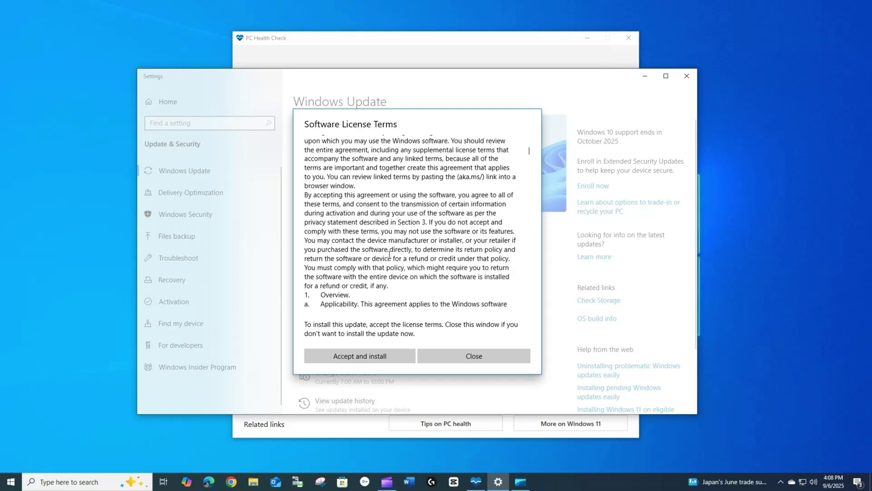
{"action": "left_click", "coordinate": [372, 357]}
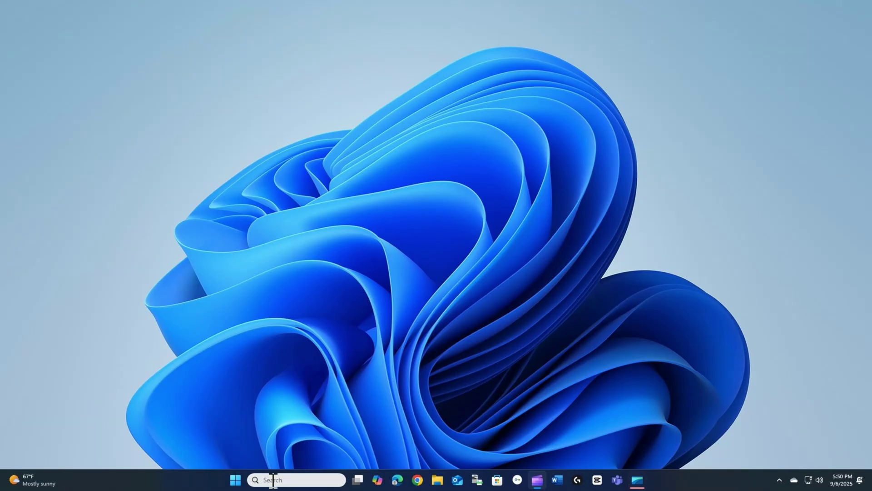
{"action": "left_click", "coordinate": [272, 480]}
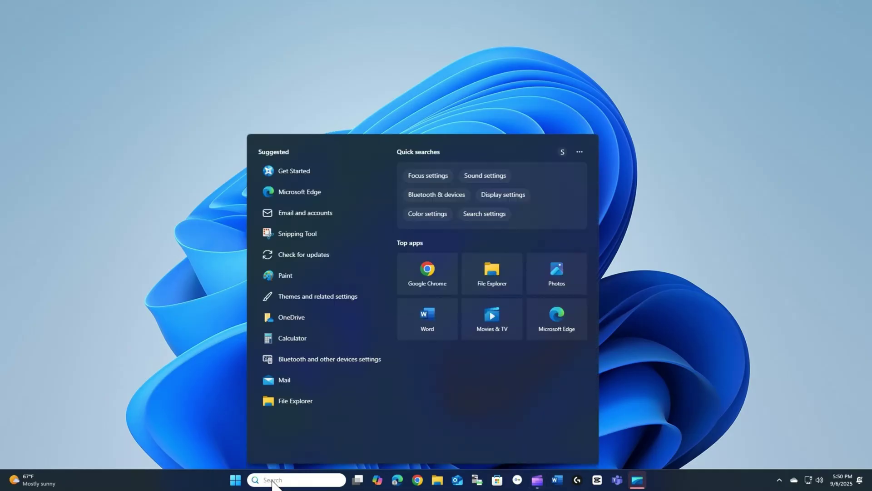
{"action": "type", "text": "stem"}
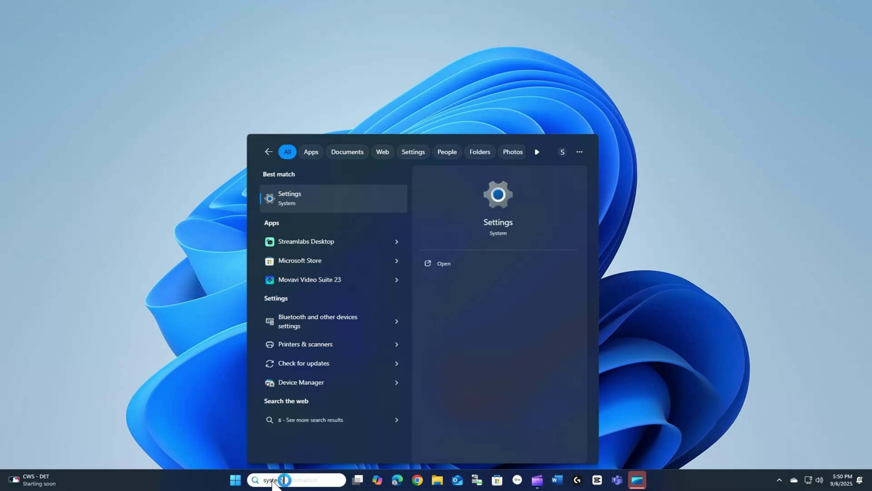